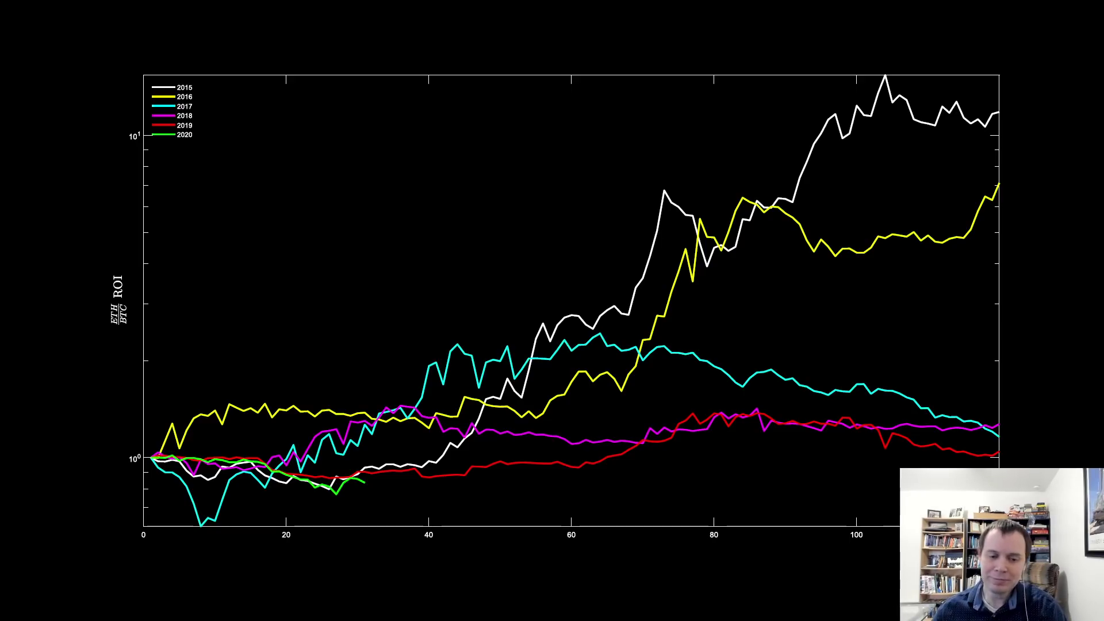
Step: Advance to the extended-2020 and recoloured-year slides, then switch to the TradingView BTCUSD chart
key(Right)
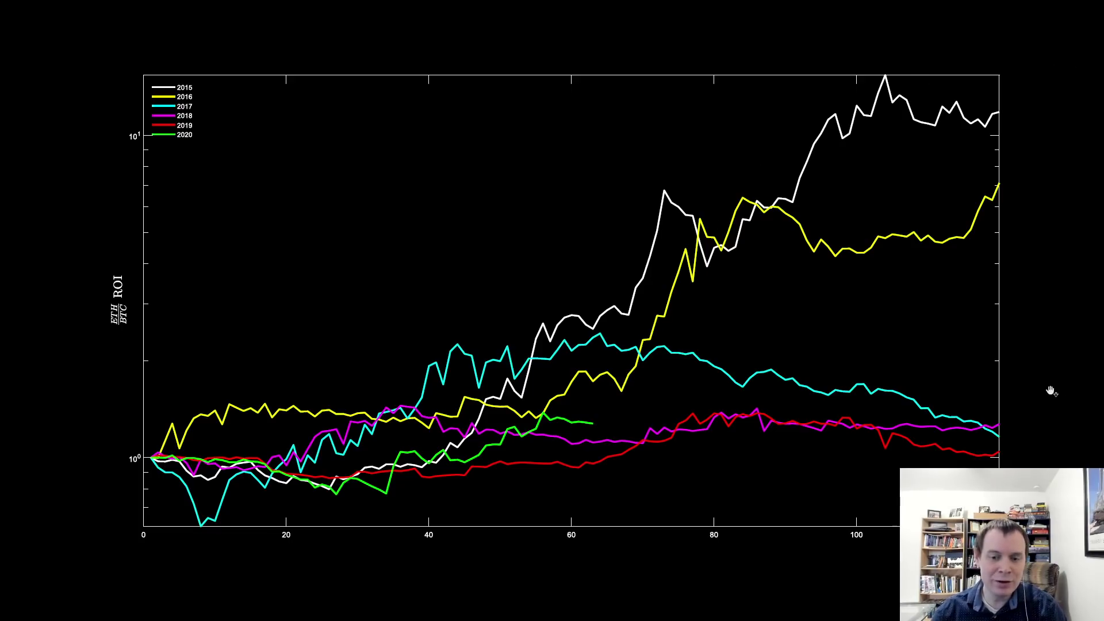
click(912, 384)
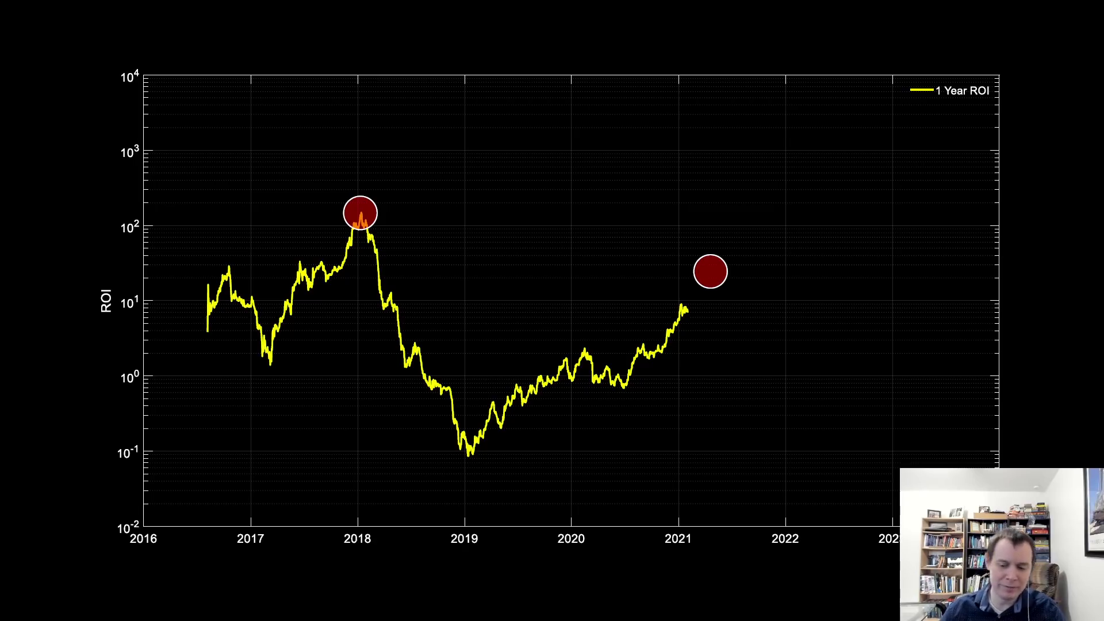
key(Escape)
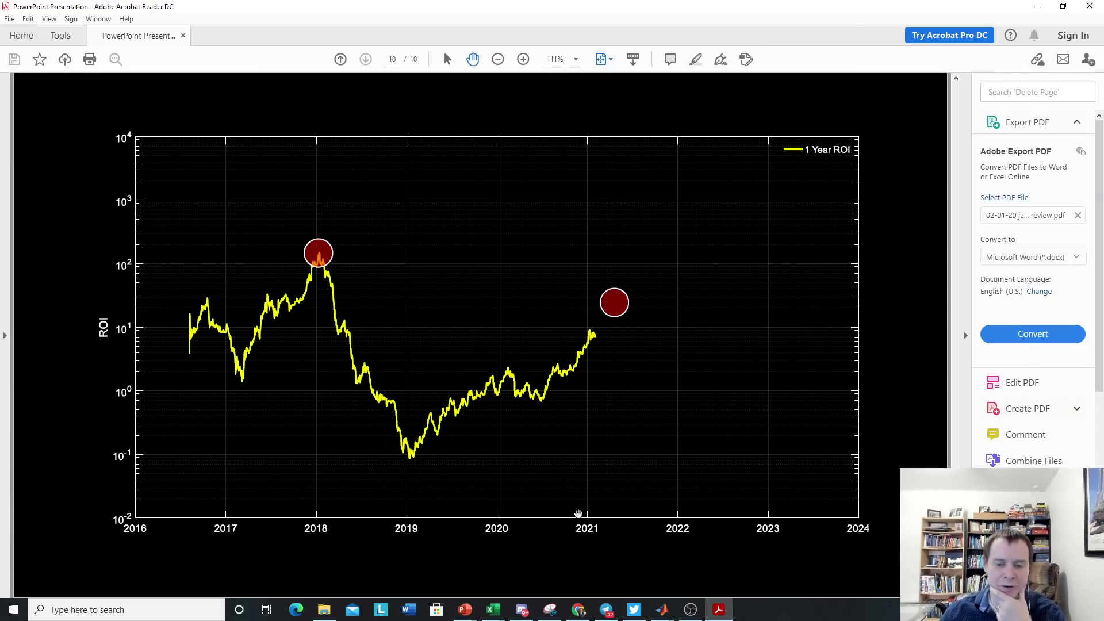
click(578, 609)
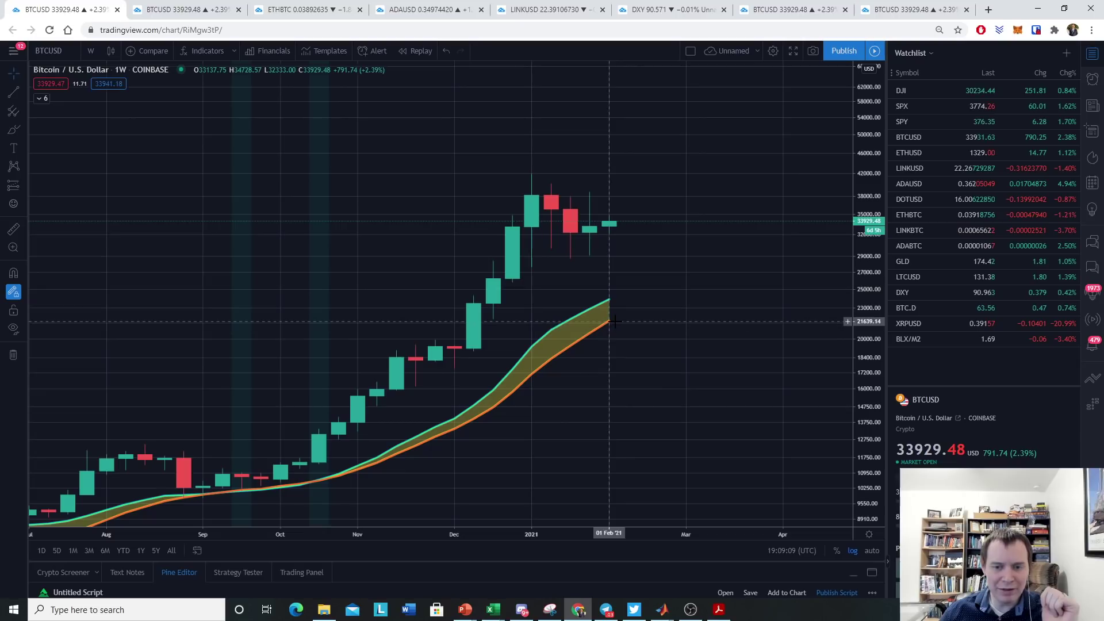
Step: Expand the indicator legend, then measure the roughly 39% drop to the band and delete it
click(41, 98)
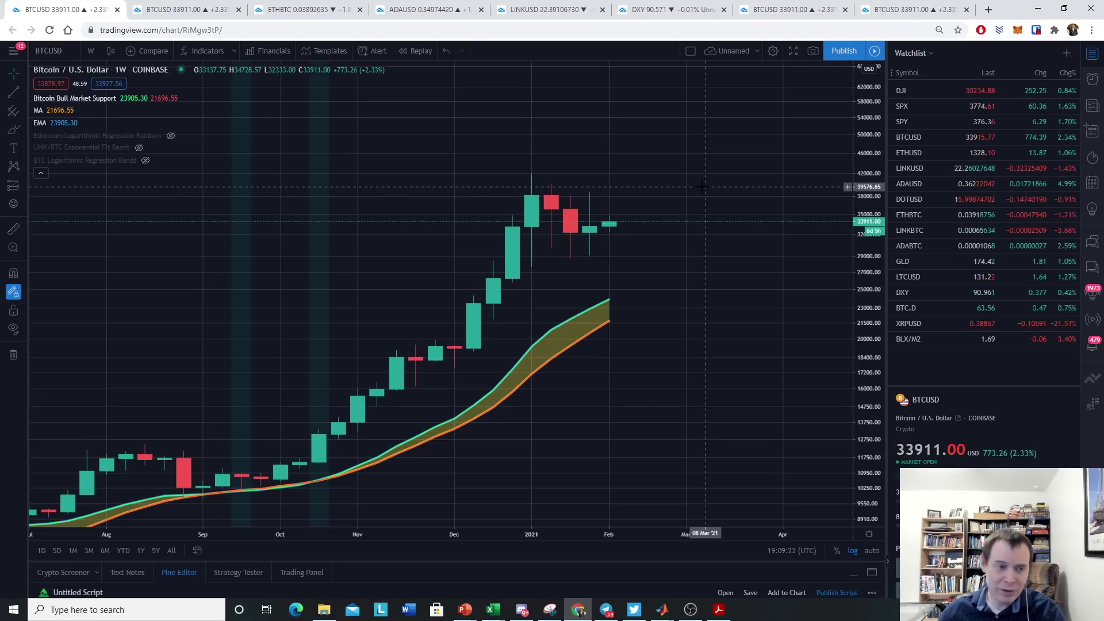
click(25, 187)
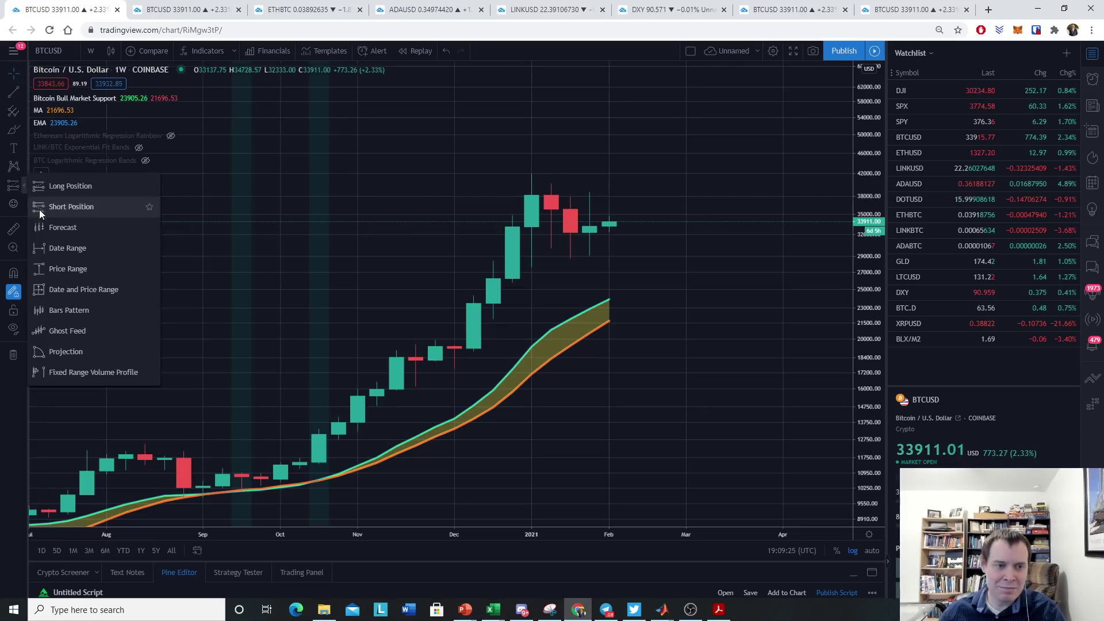
click(60, 270)
click(610, 223)
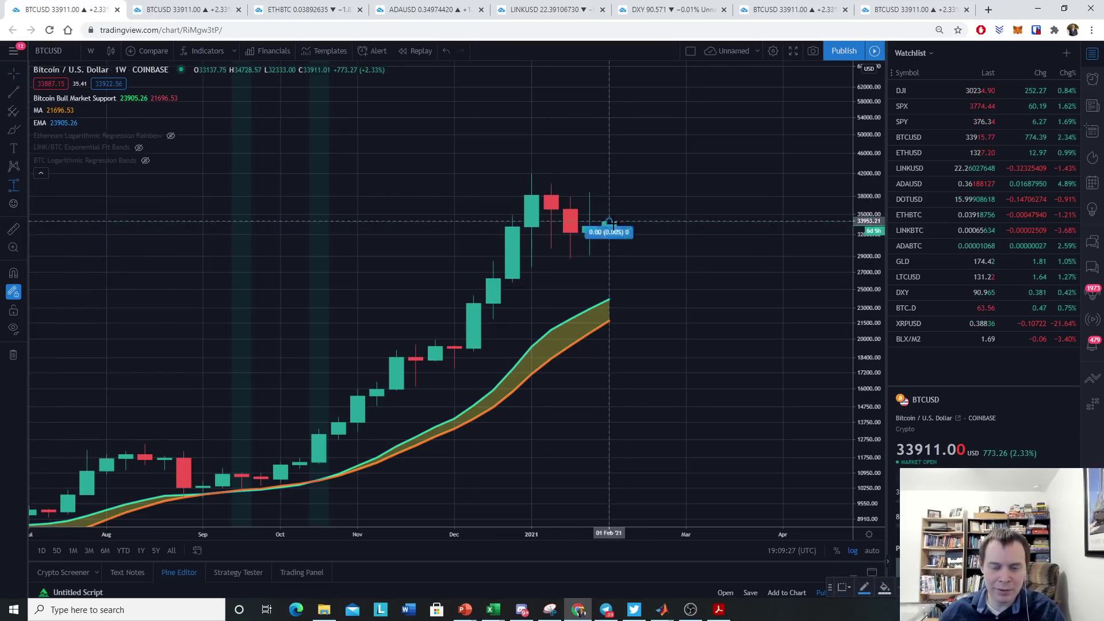
click(646, 333)
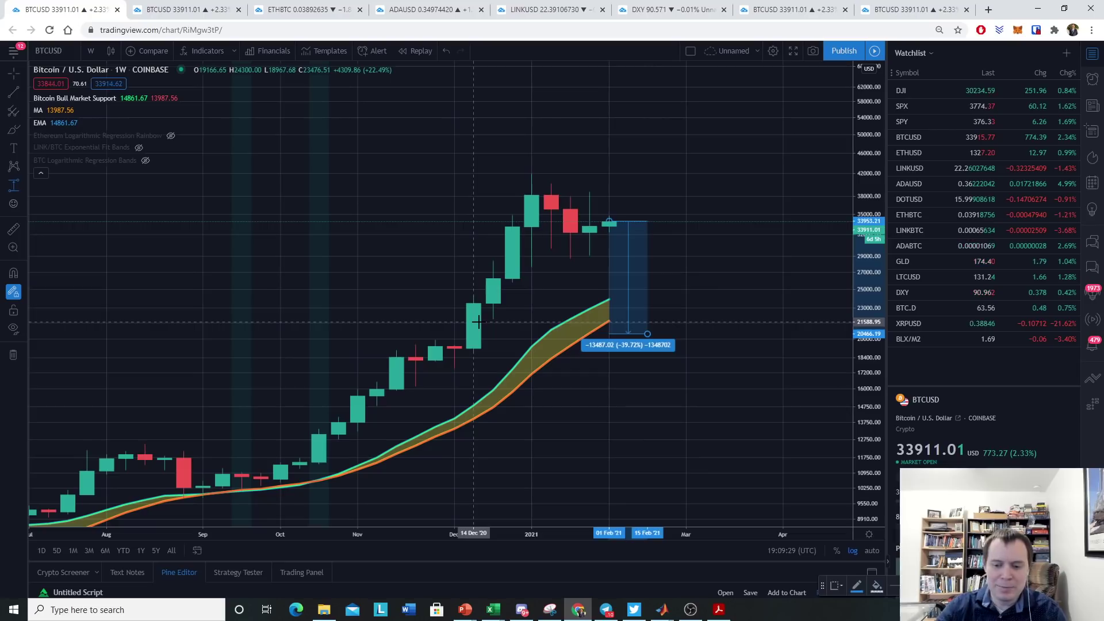
key(Delete)
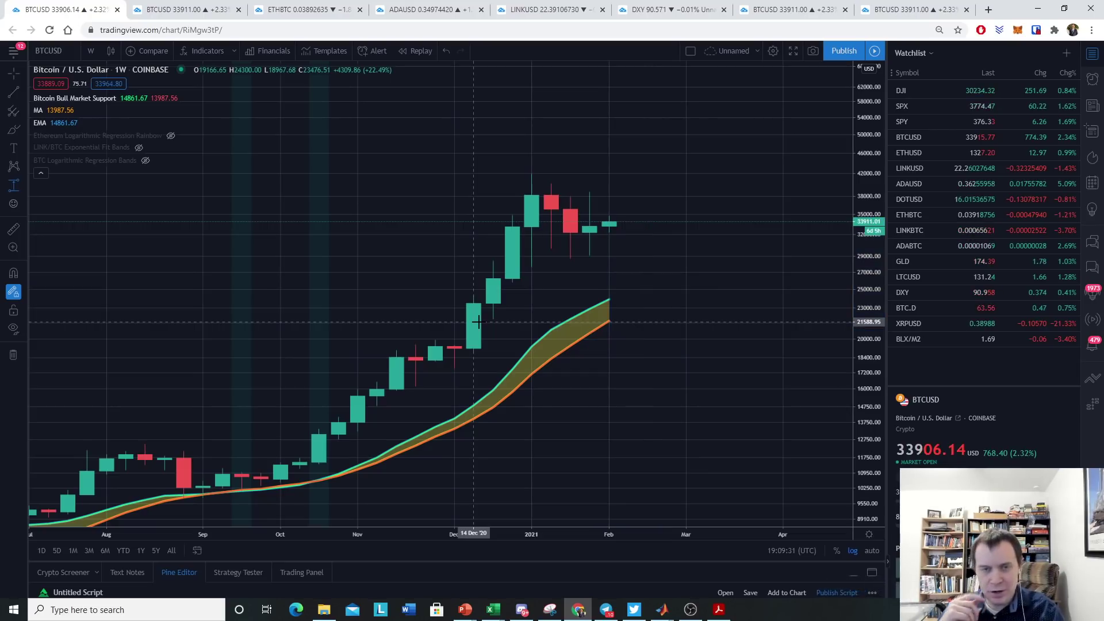
Step: Sketch two freehand downward price paths from the last candle, then clear all drawings
click(12, 129)
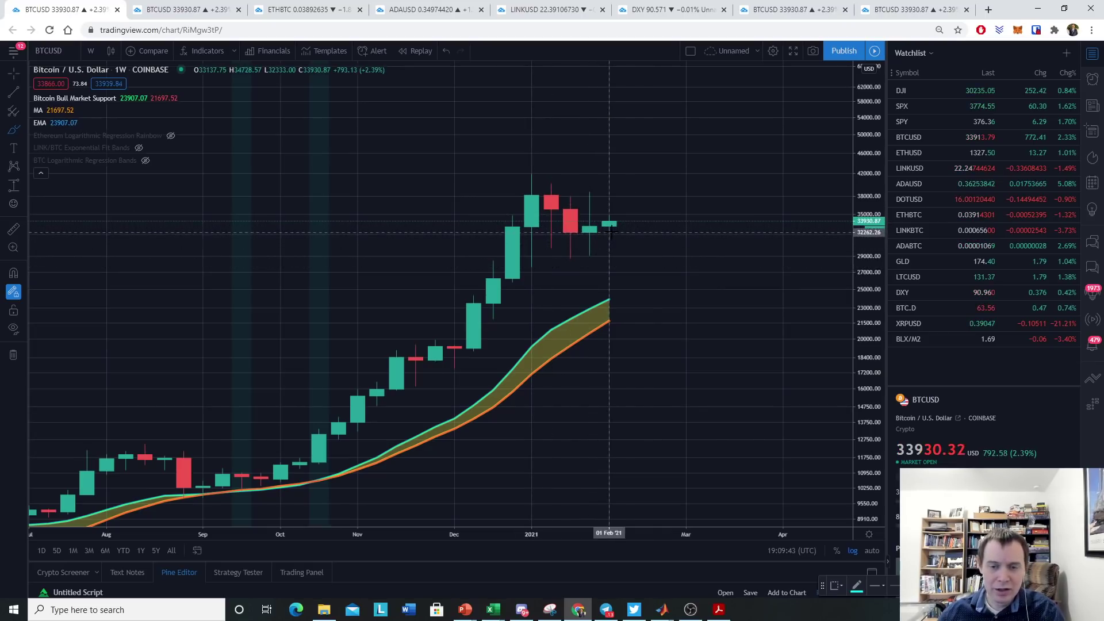
mouse_move(609, 226)
mouse_down()
mouse_move(628, 298)
mouse_move(629, 279)
mouse_up()
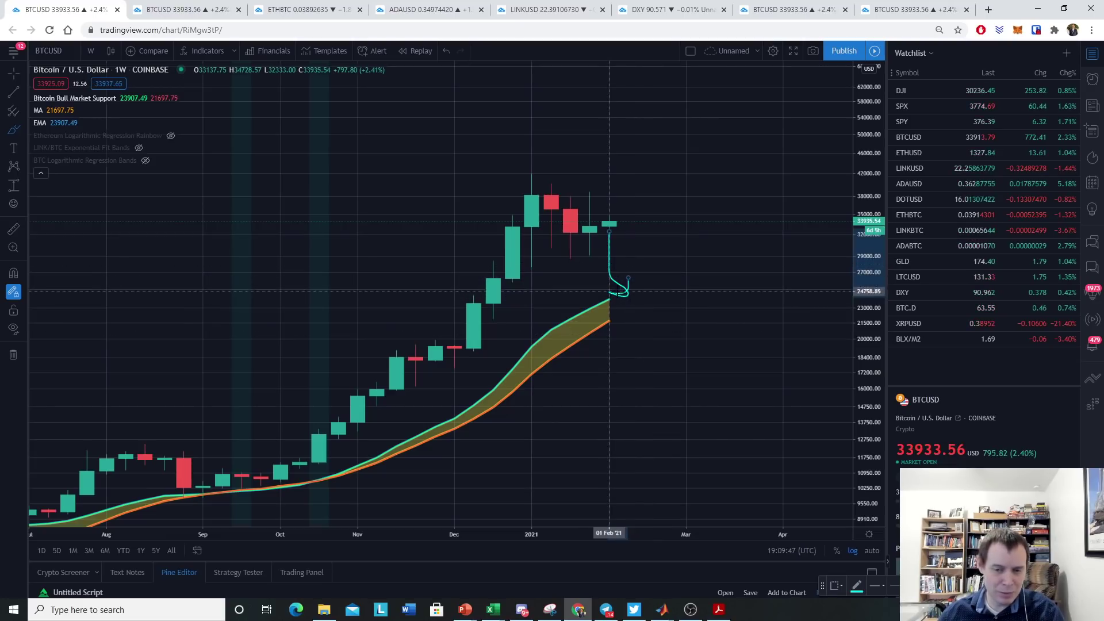
drag(614, 285, 647, 330)
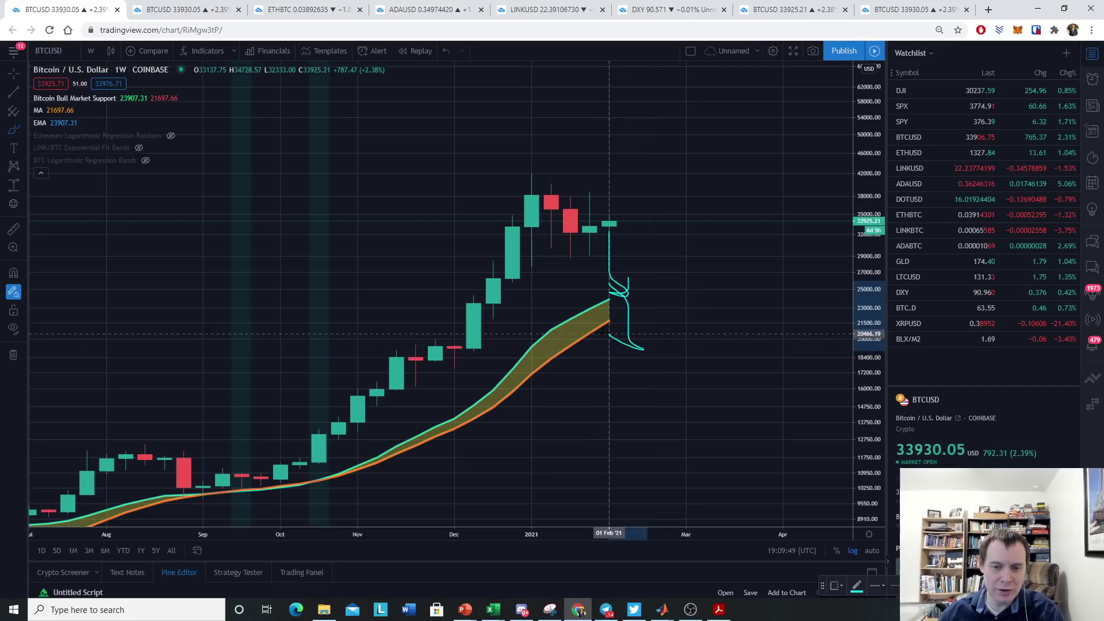
right_click(685, 276)
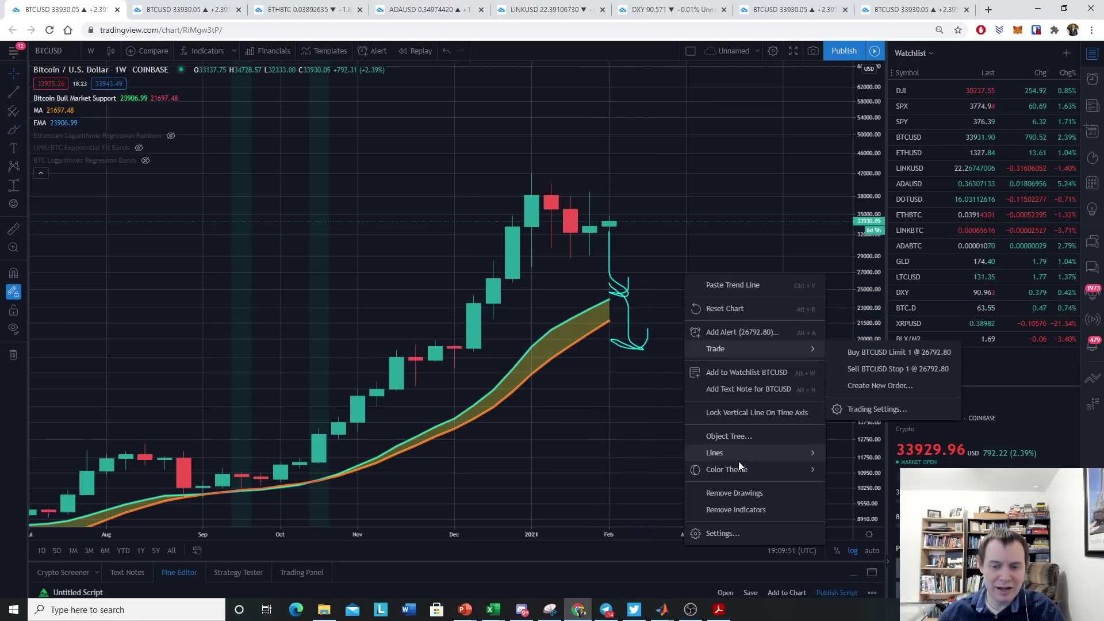
click(735, 488)
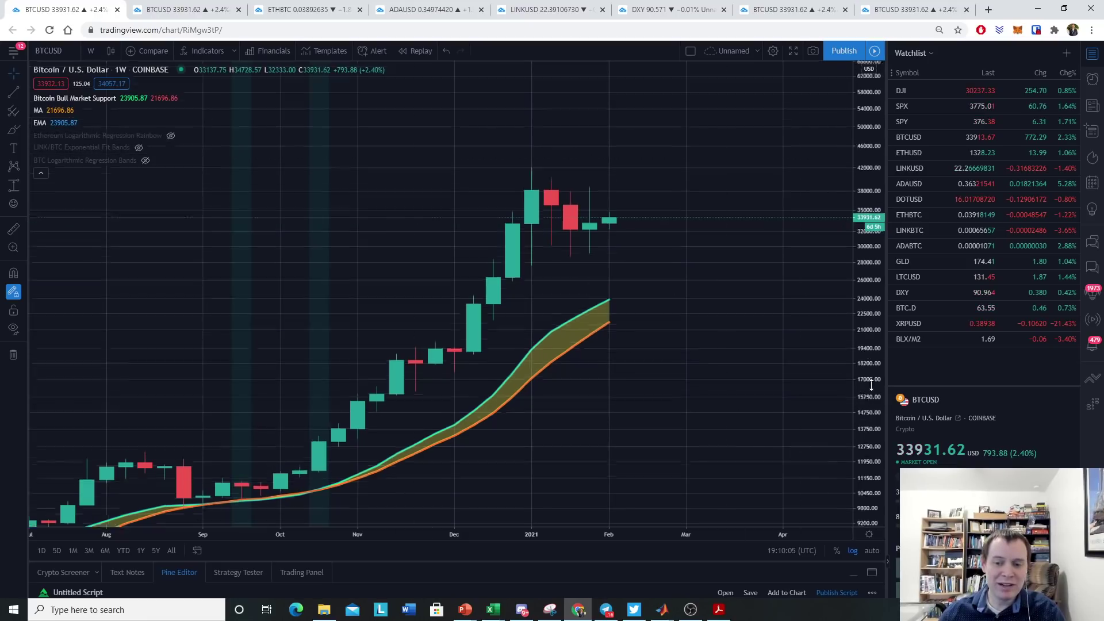
Step: Stretch and pan the chart, ring the latest weekly candles freehand, and move to the next chart tab
drag(867, 393, 867, 259)
mouse_move(740, 215)
mouse_down()
mouse_move(722, 302)
mouse_move(730, 329)
mouse_up()
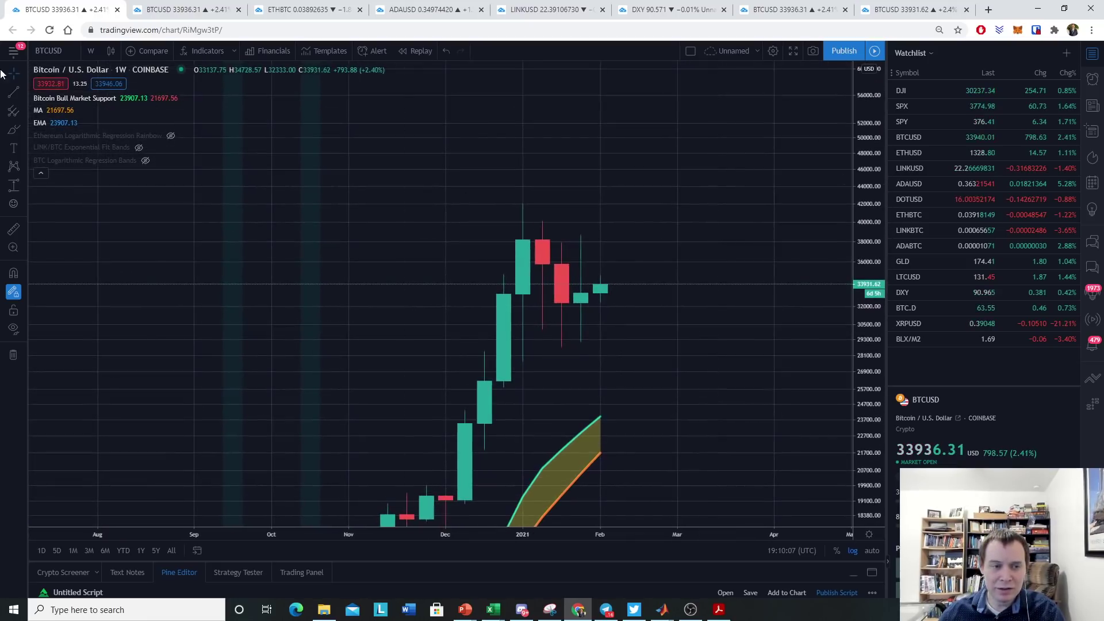
click(13, 129)
drag(657, 279, 643, 276)
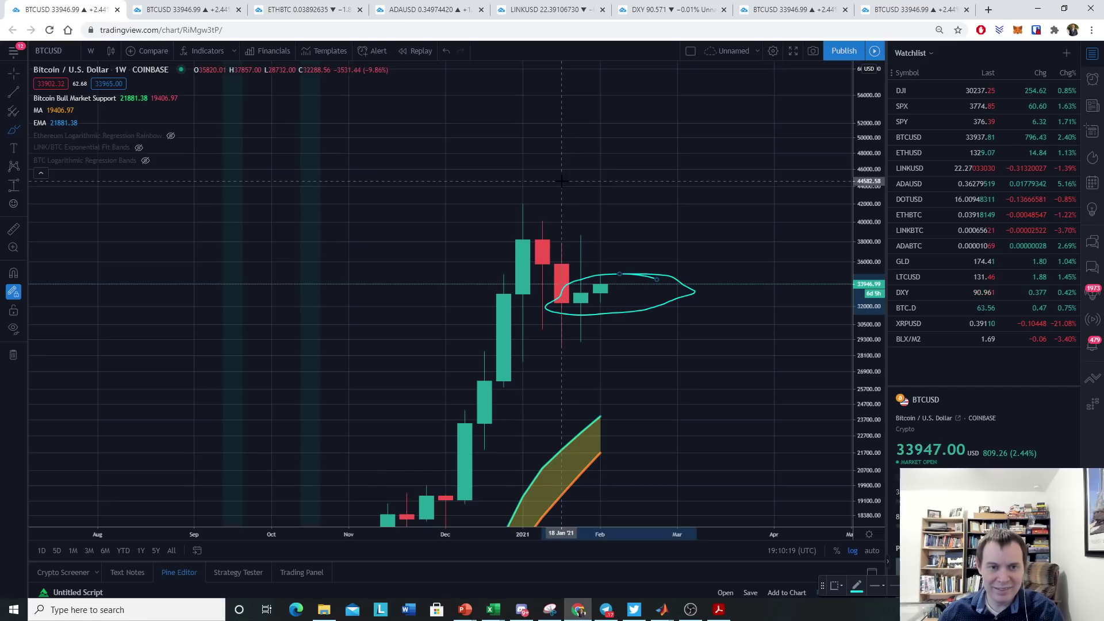
click(293, 9)
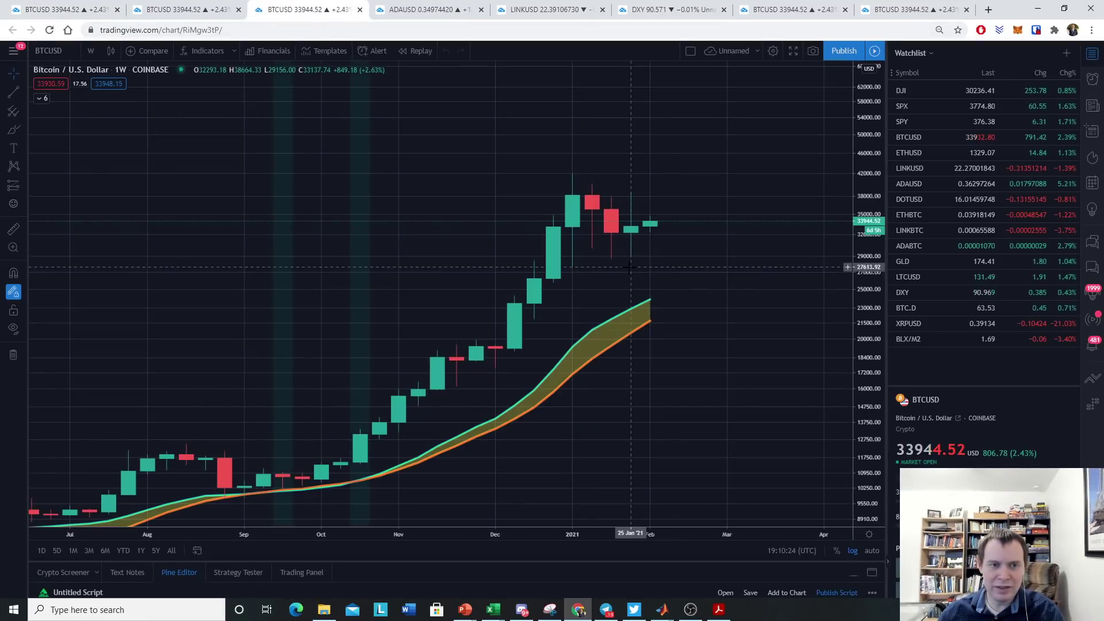
Step: Load the POLONIEX ETHBTC weekly chart through the symbol search
click(51, 51)
text(ETH)
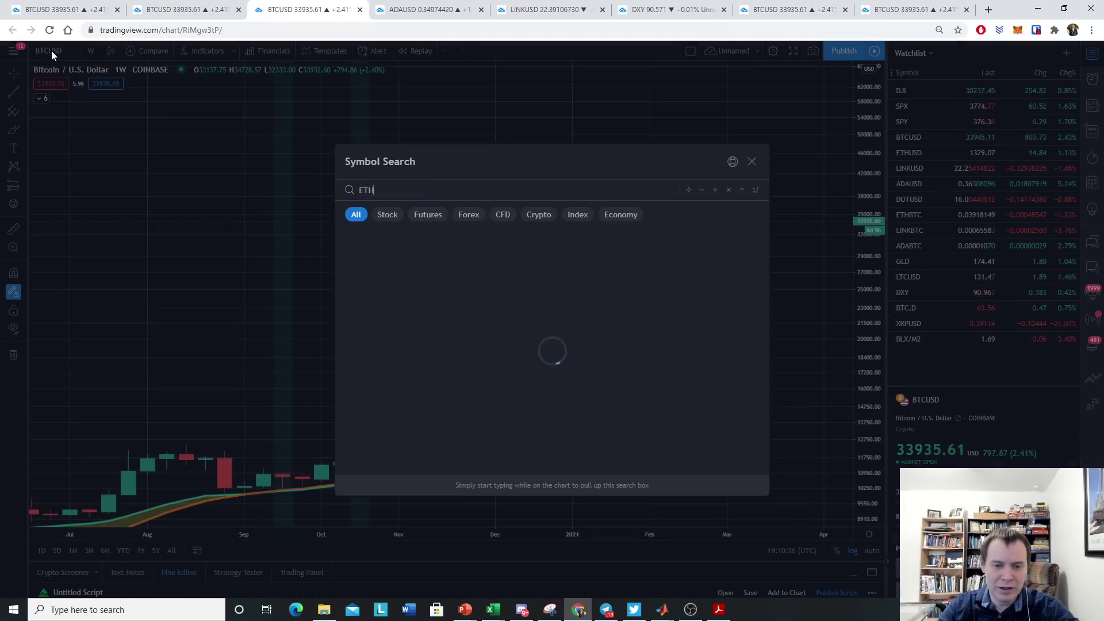
text(BTC)
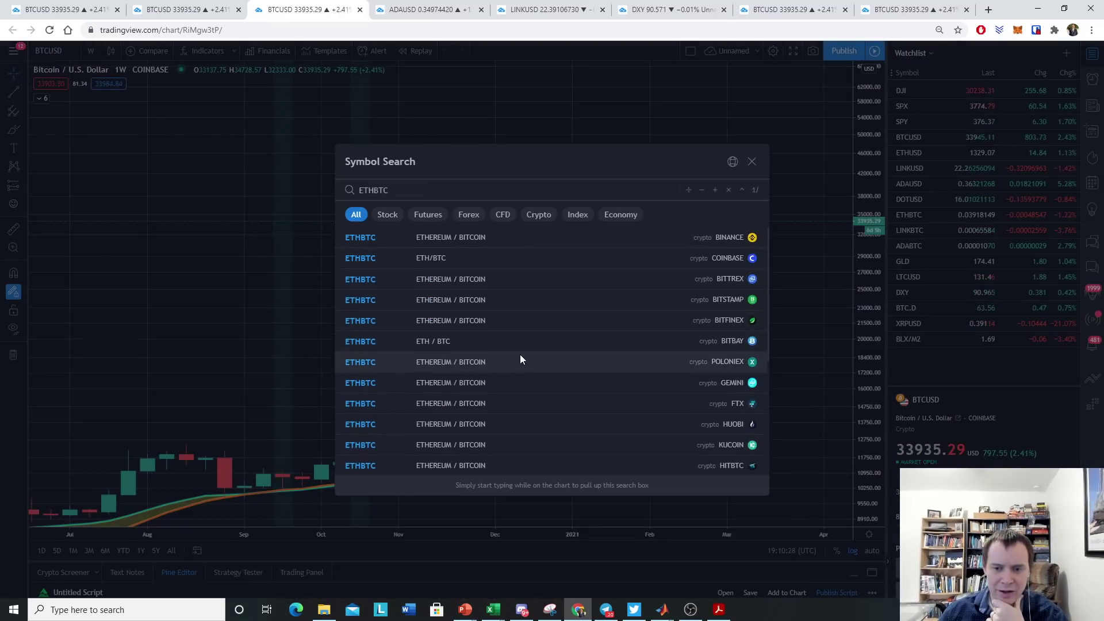
click(520, 361)
scroll(450, 235, down, 2)
scroll(450, 235, down, 3)
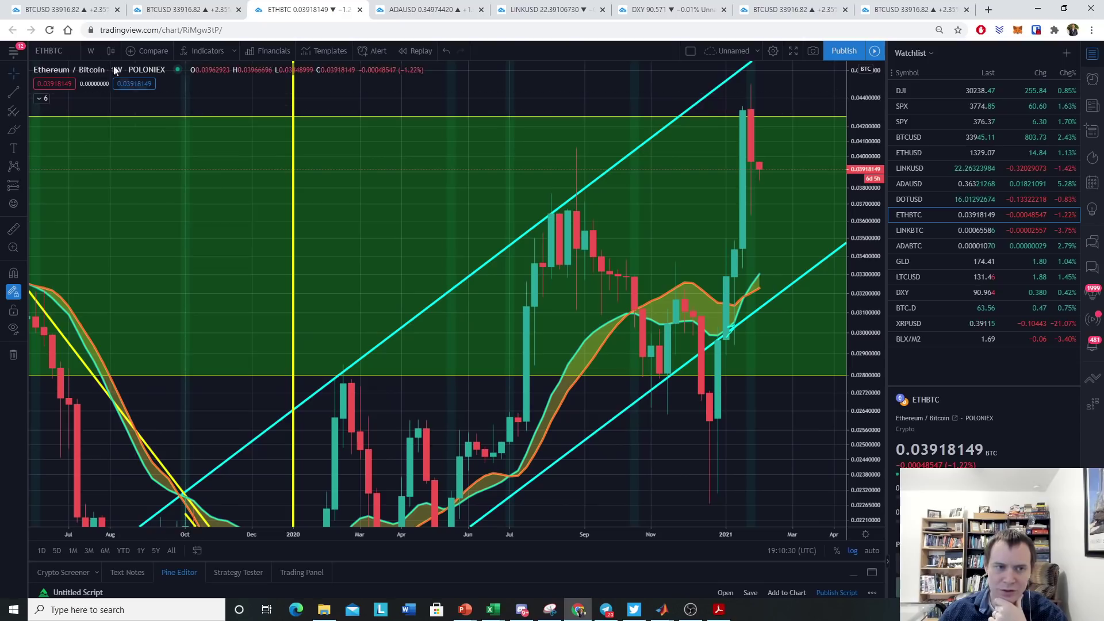
scroll(678, 463, down, 2)
scroll(678, 463, down, 2)
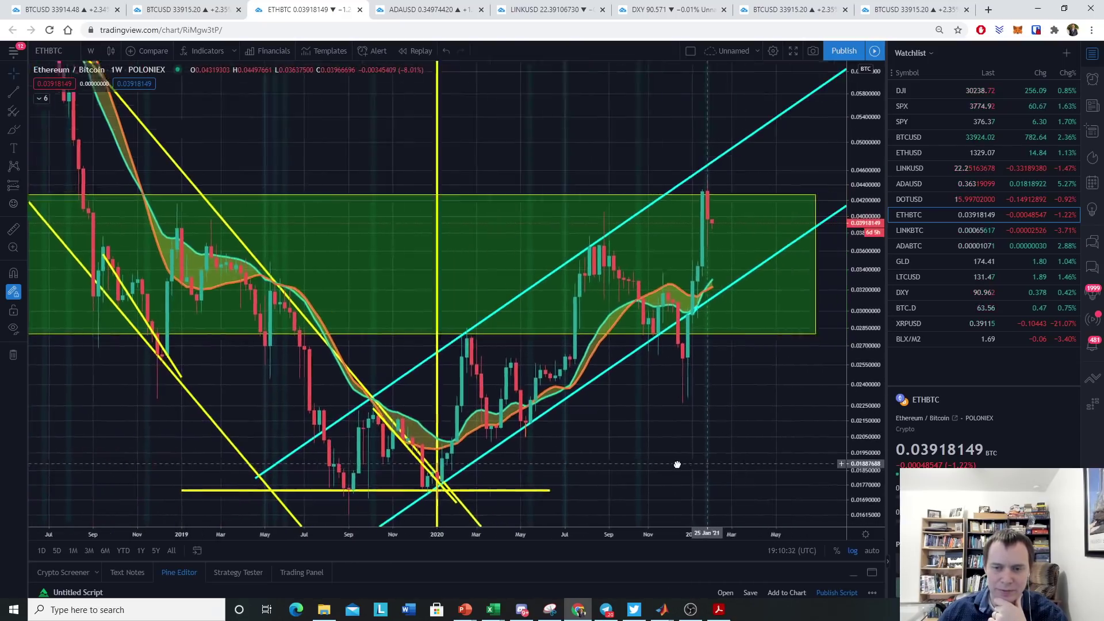
scroll(621, 388, down, 2)
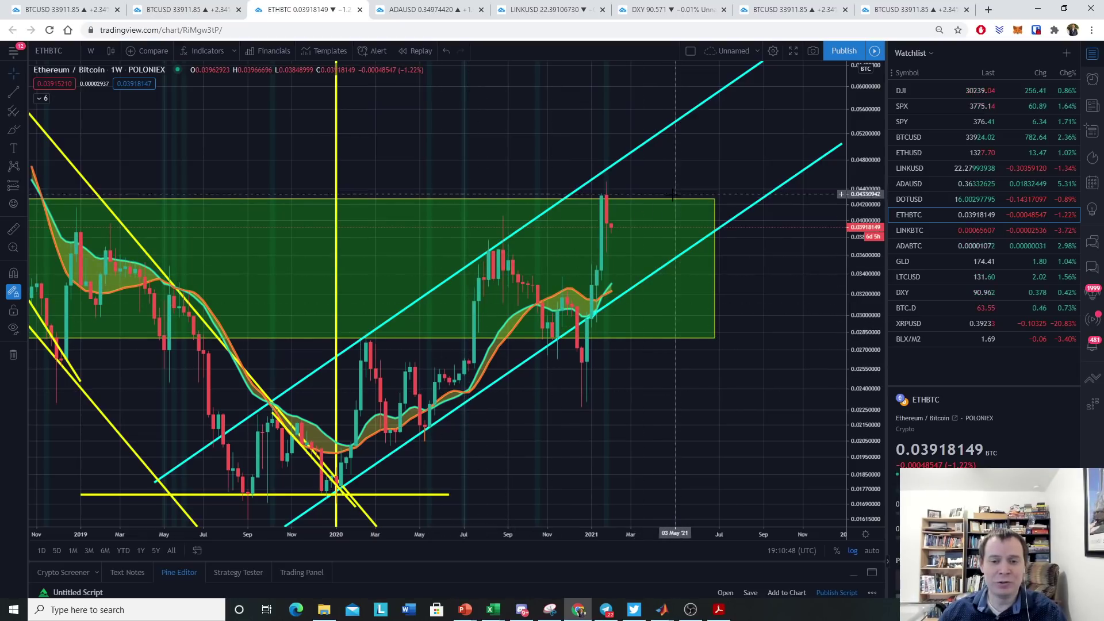
click(14, 129)
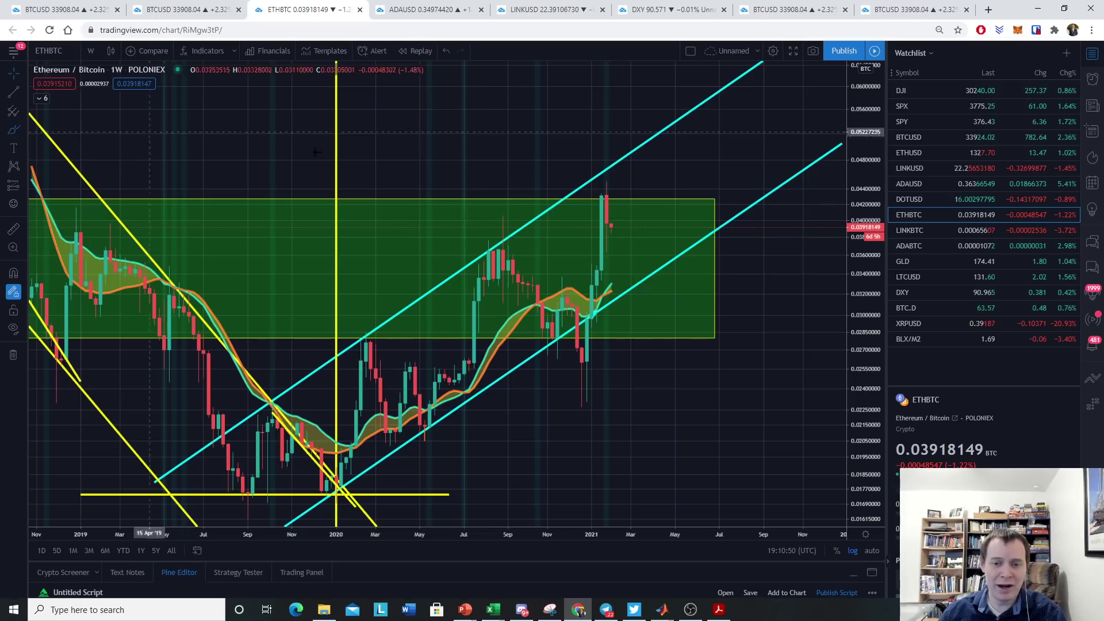
mouse_move(622, 196)
mouse_down()
mouse_move(591, 204)
mouse_move(621, 193)
mouse_up()
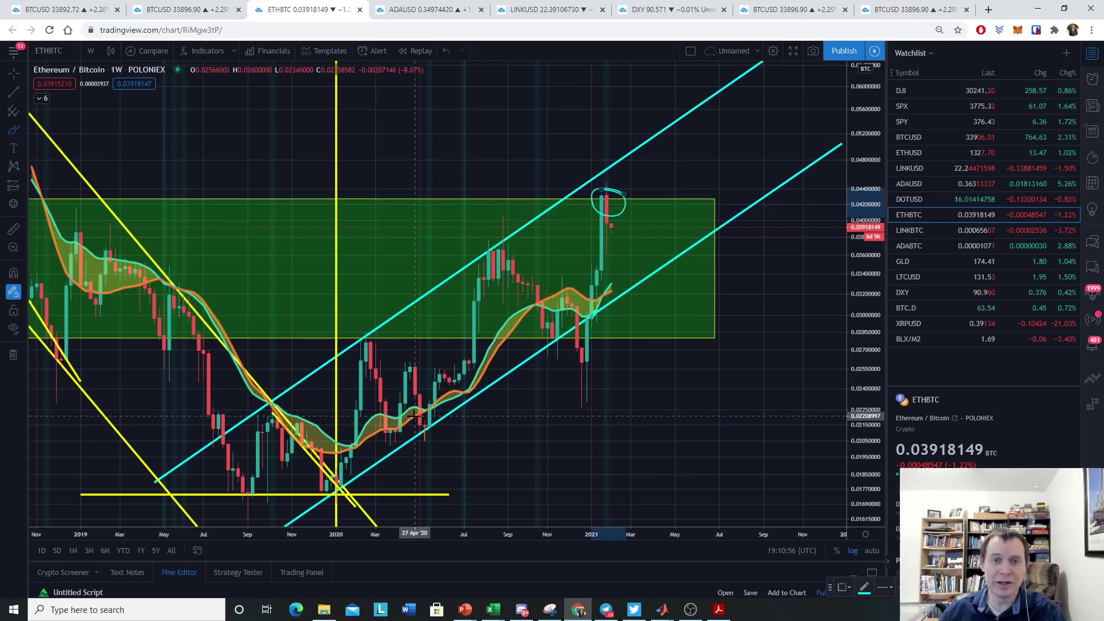
mouse_move(449, 387)
mouse_down()
mouse_move(405, 433)
mouse_move(454, 396)
mouse_up()
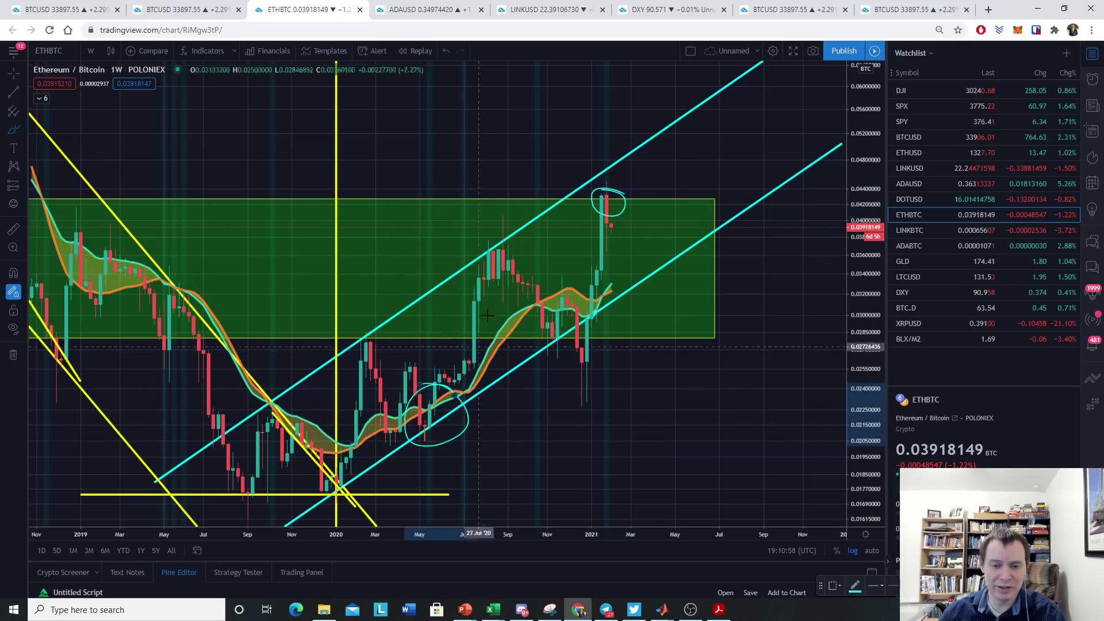
key(Delete)
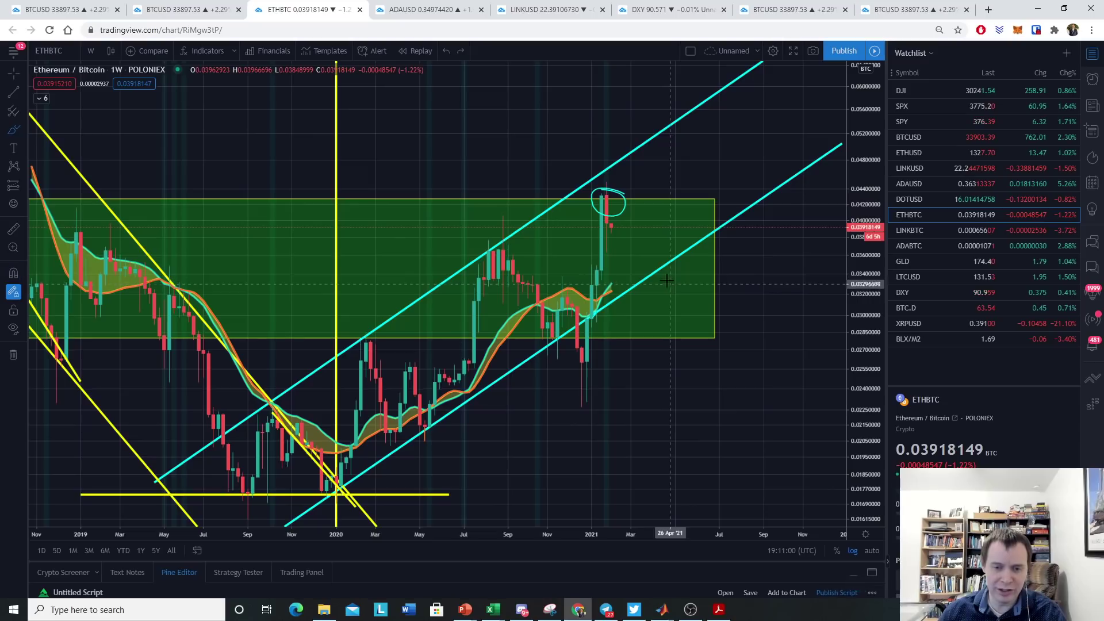
click(16, 100)
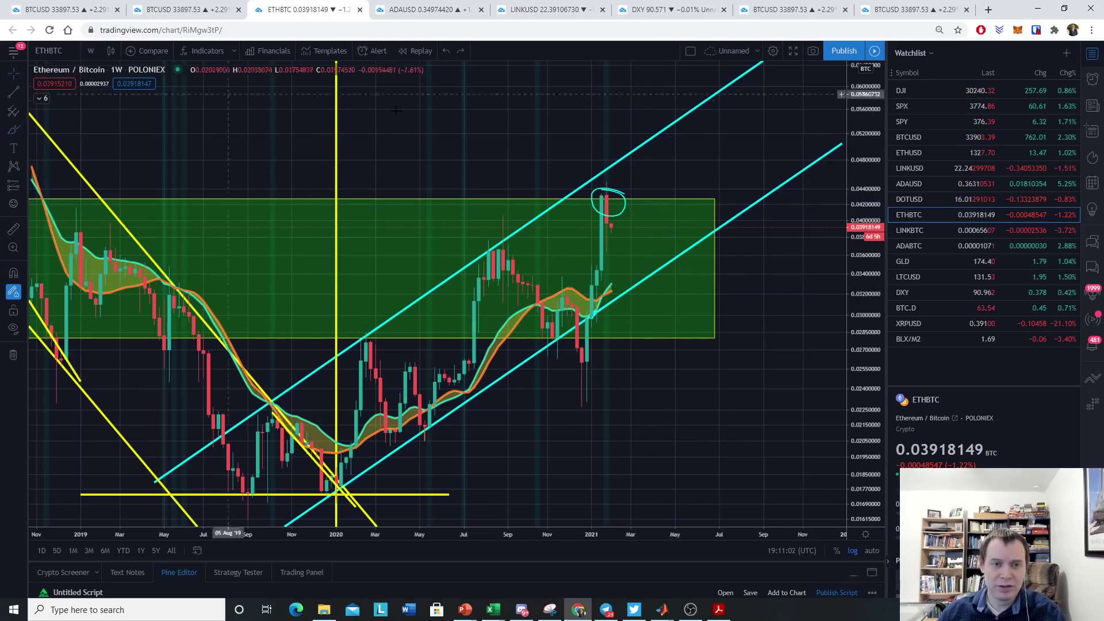
key(Delete)
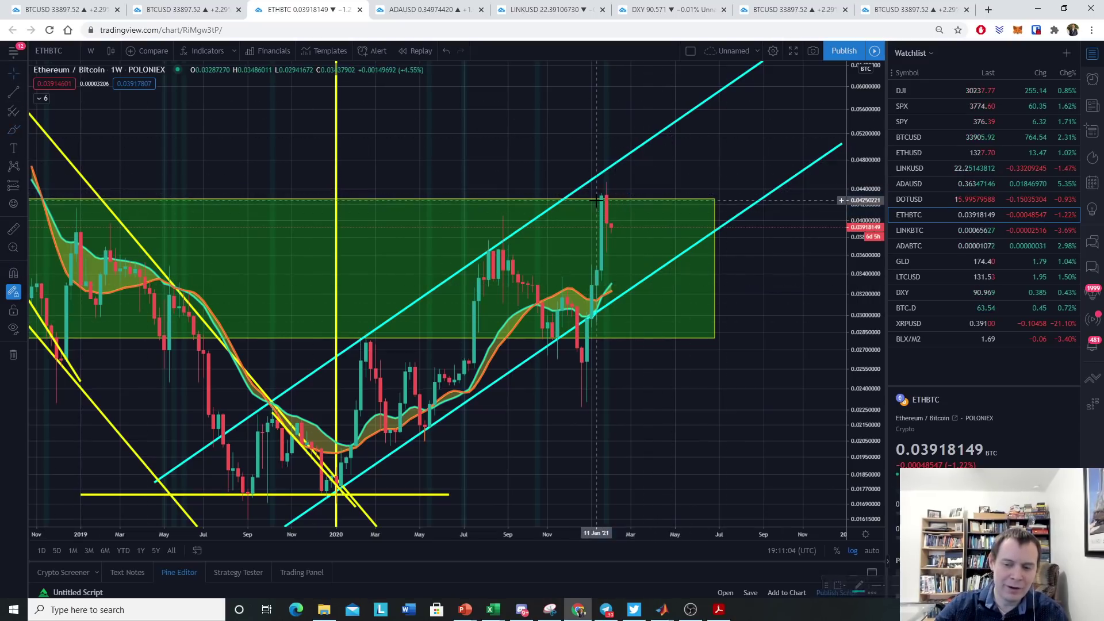